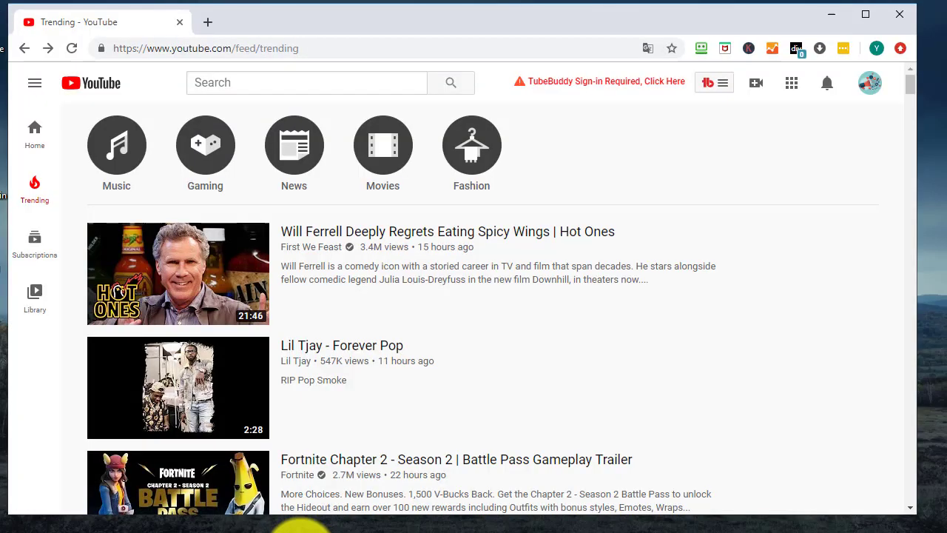
pyautogui.click(869, 89)
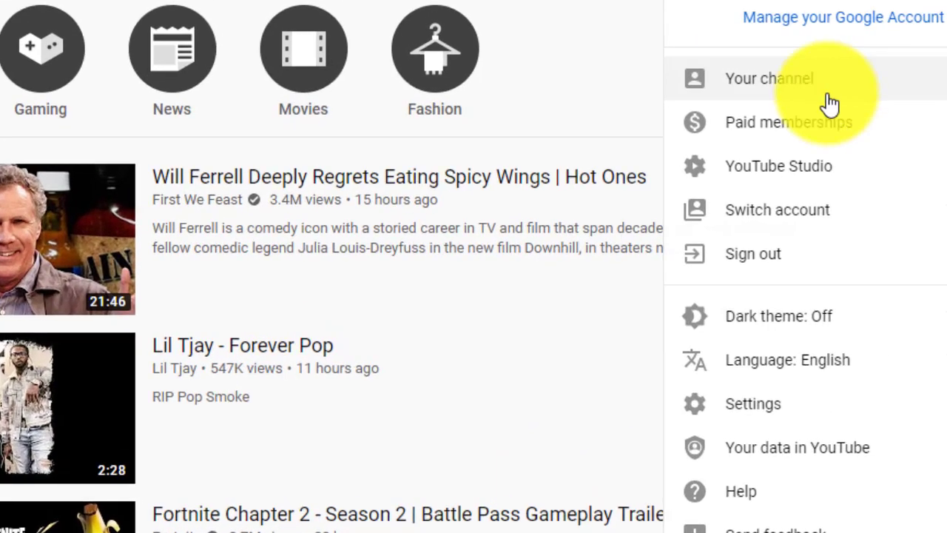
pyautogui.click(808, 176)
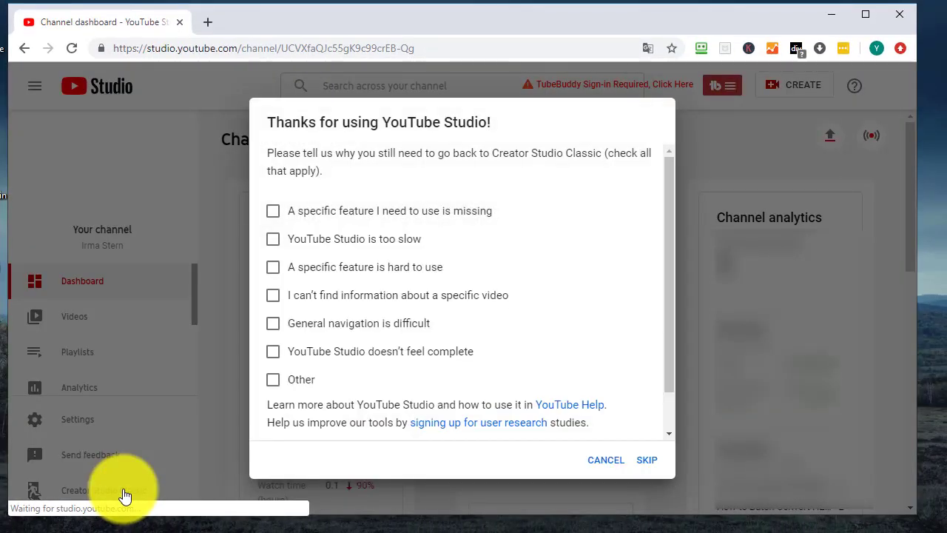
# - Skip the Studio survey, open Classic Video Manager and scroll to the Into The Unknown Frozen 2 video
pyautogui.click(646, 461)
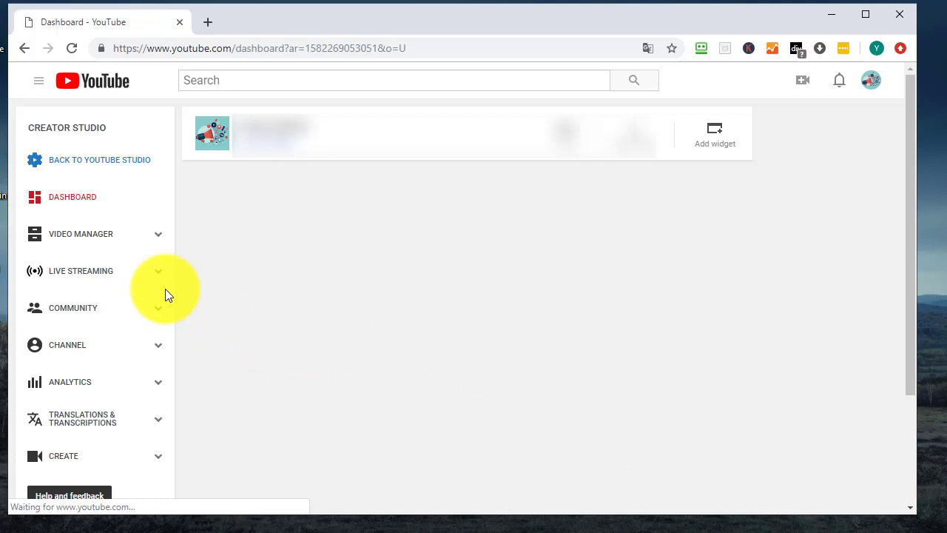
pyautogui.click(96, 244)
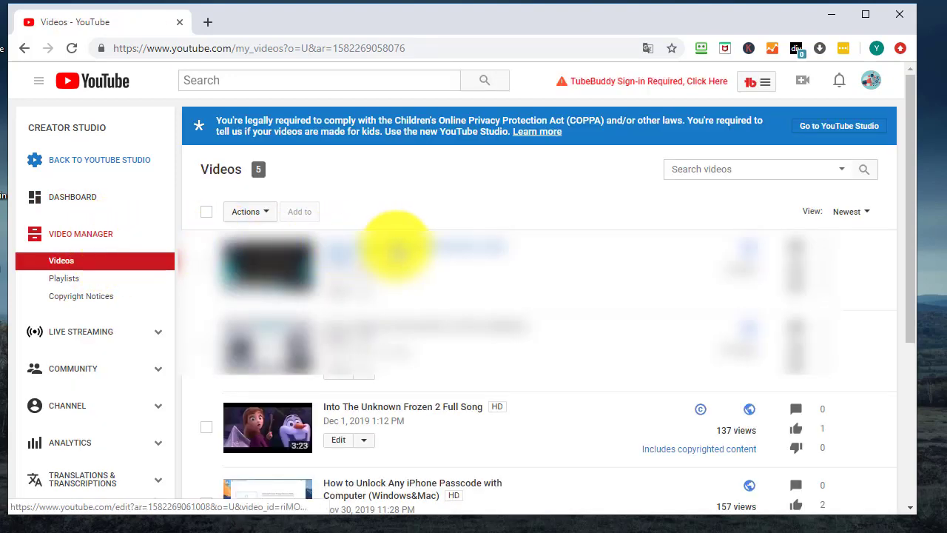
pyautogui.scroll(-1, 455, 341)
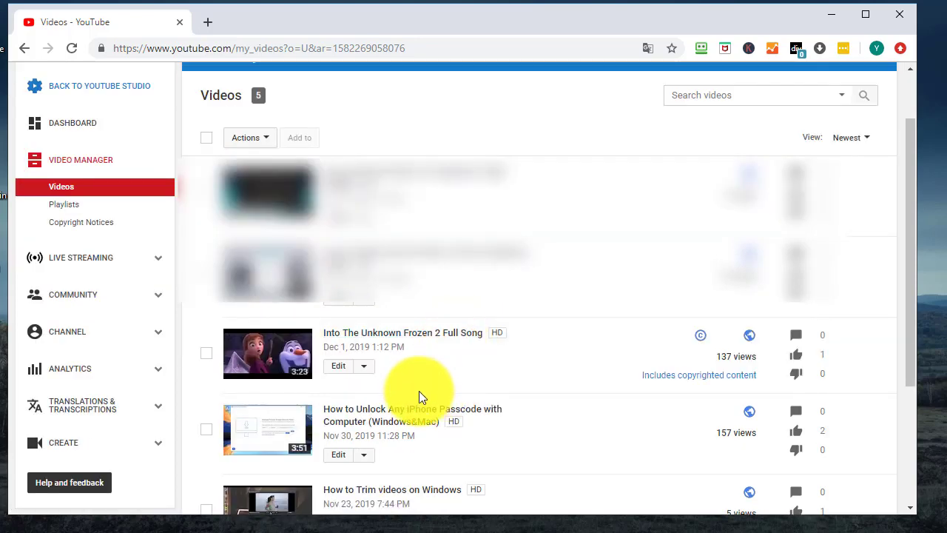
# - Open Enhancements for 'Into The Unknown Frozen 2 Full Song' from its Edit dropdown
pyautogui.click(364, 368)
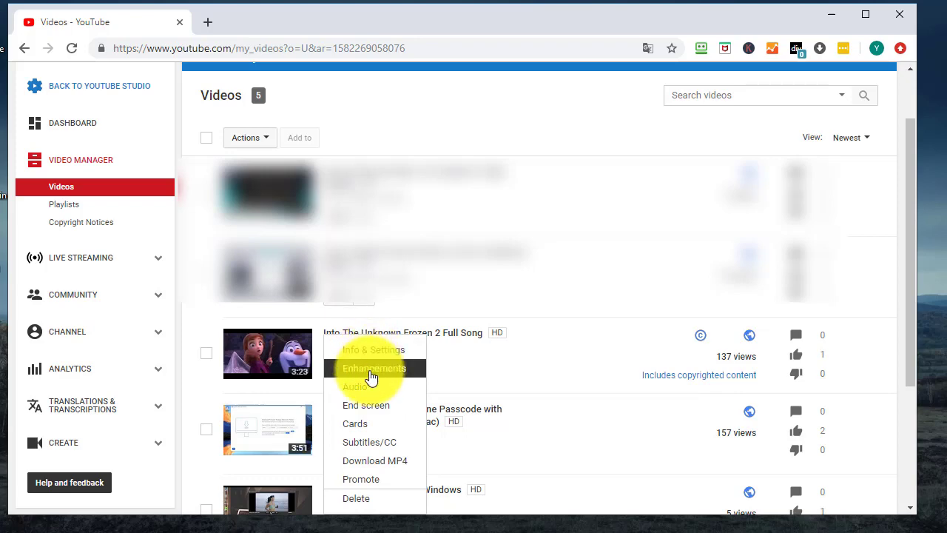
pyautogui.click(372, 368)
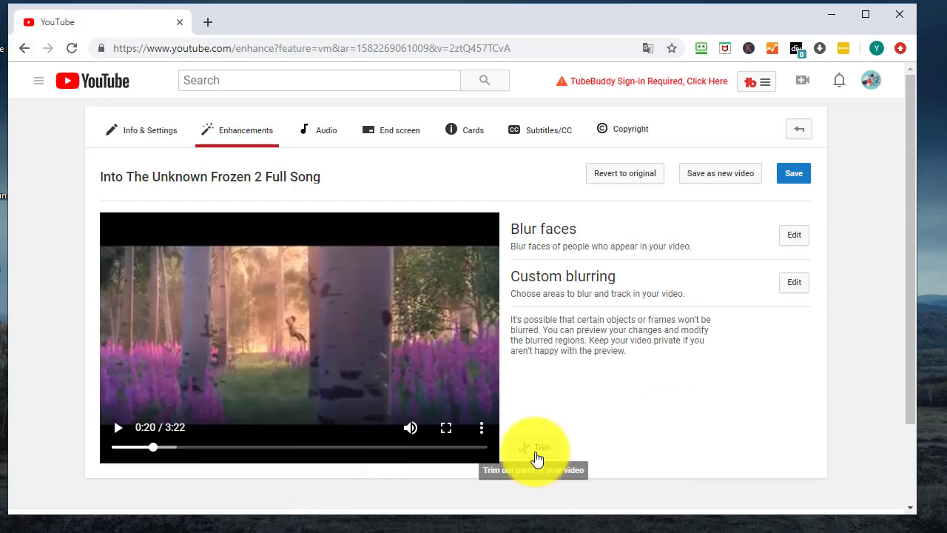
# - Inspect the Trim control and delete hidden="true" from the enhance-rotate-buttons div
pyautogui.rightClick(536, 453)
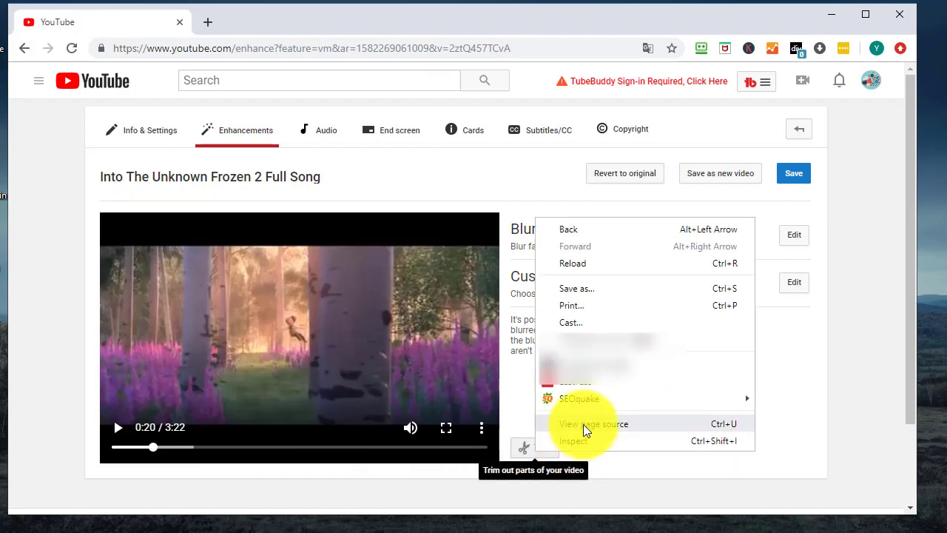
pyautogui.press('Escape')
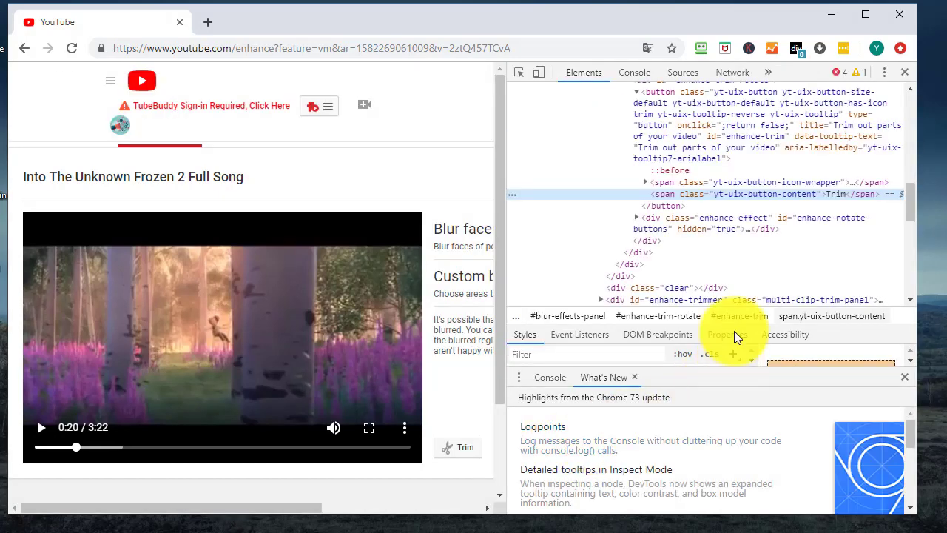
pyautogui.click(696, 227)
pyautogui.press('Right')
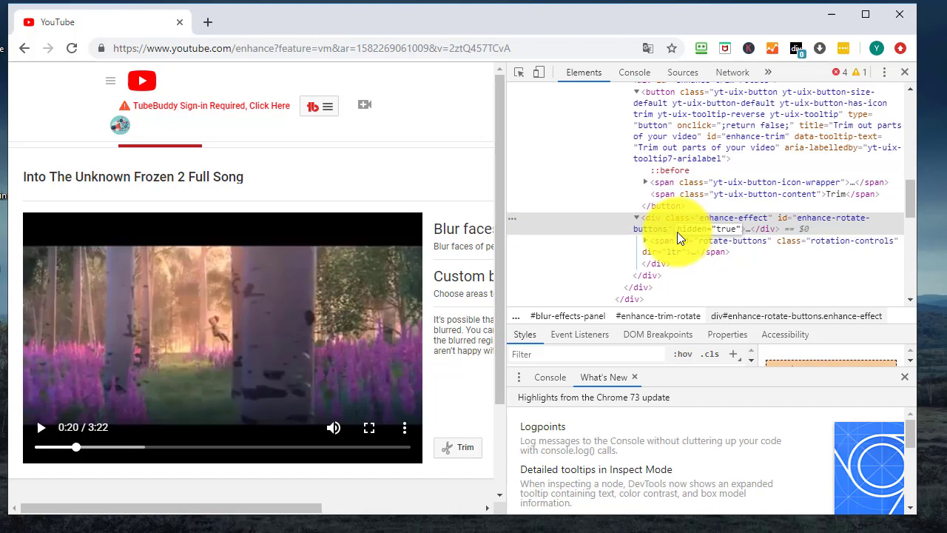
pyautogui.doubleClick(677, 231)
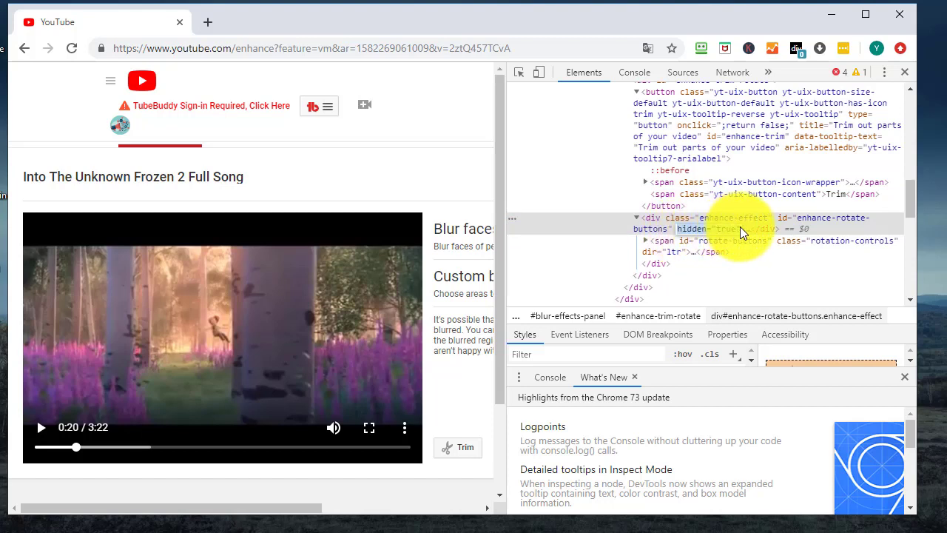
pyautogui.press('BackSpace')
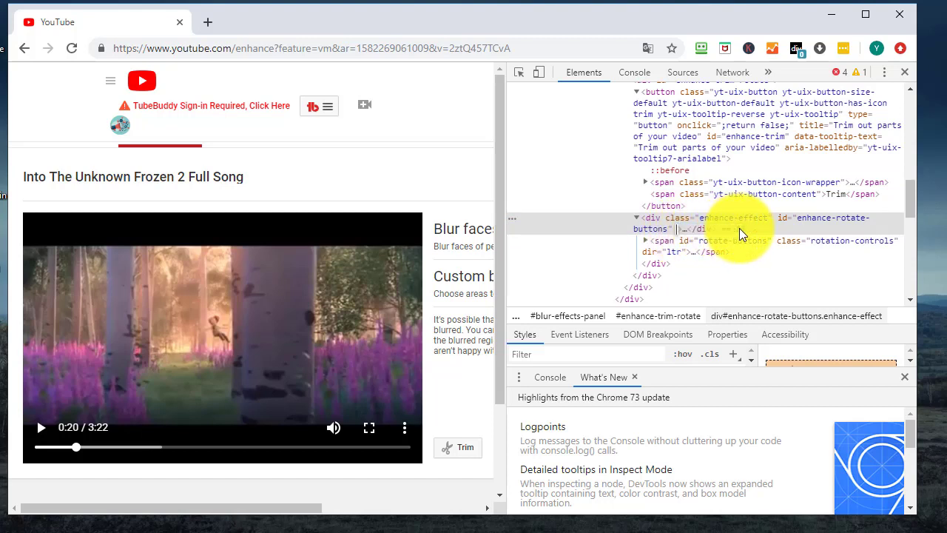
pyautogui.press('Return')
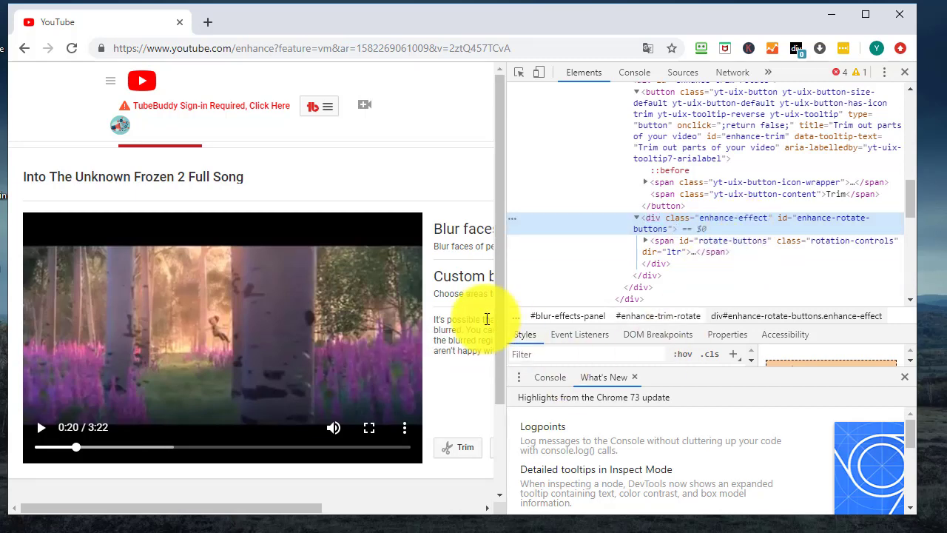
pyautogui.click(442, 478)
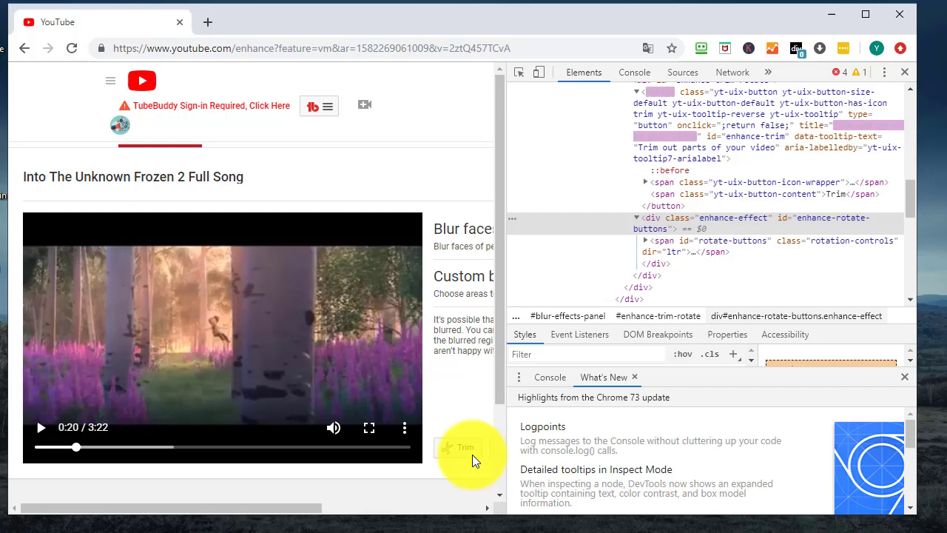
# - Close DevTools, rotate the Frozen 2 video right and back left, then play from 0:28
pyautogui.click(904, 72)
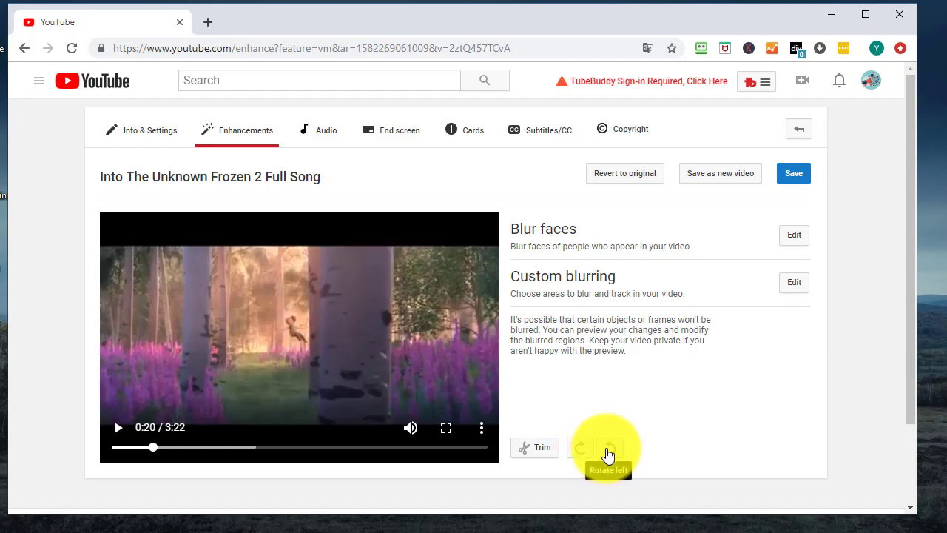
pyautogui.click(585, 455)
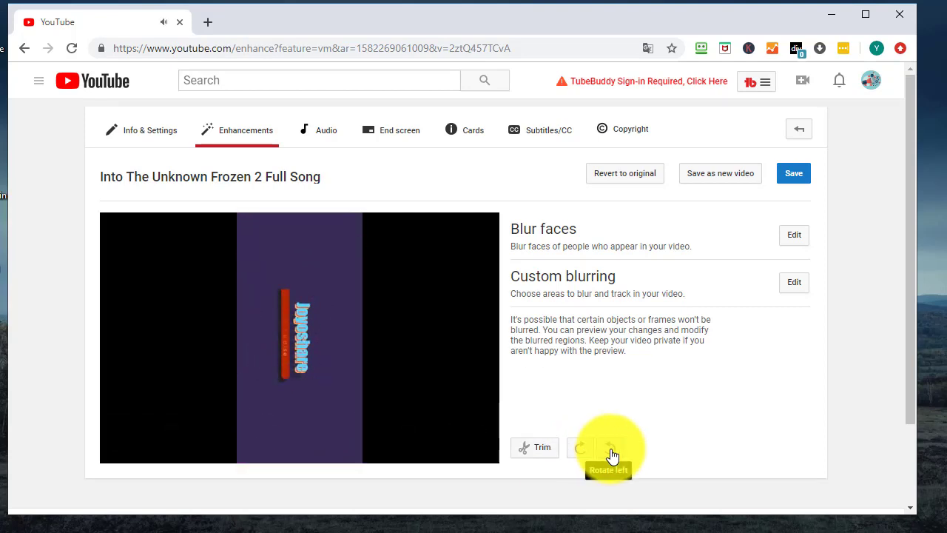
pyautogui.click(612, 450)
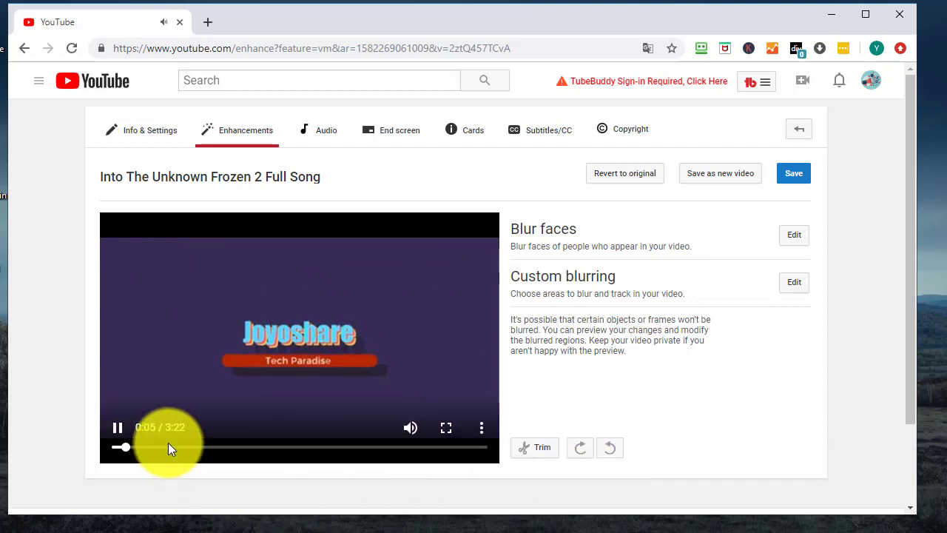
pyautogui.click(168, 447)
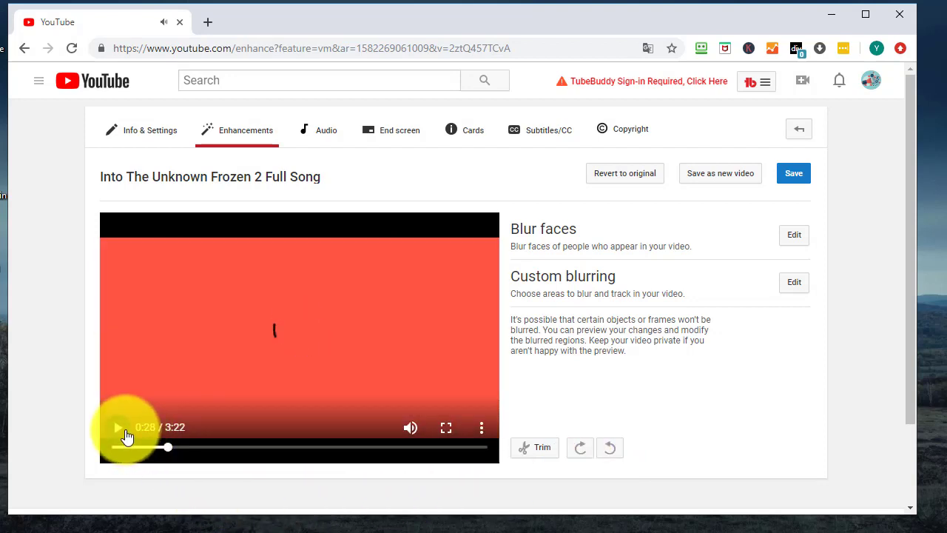
pyautogui.click(125, 436)
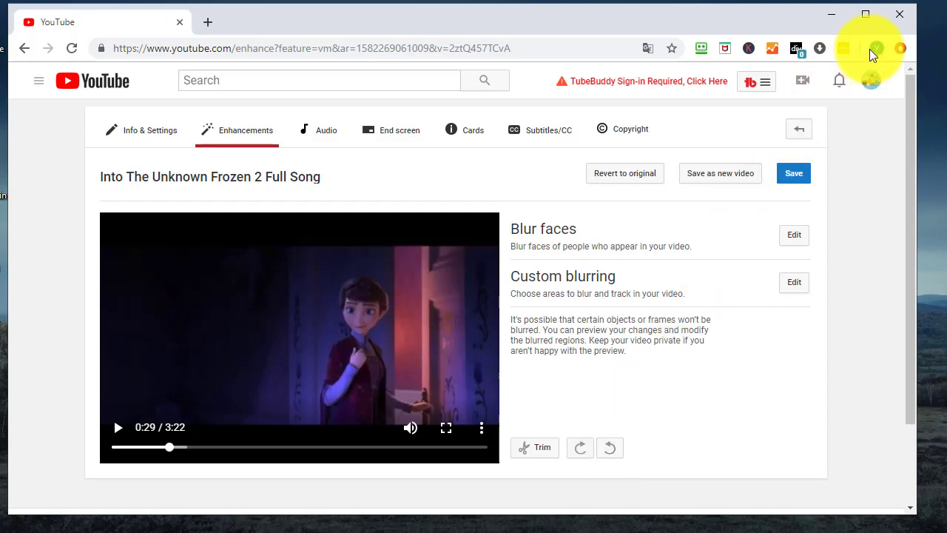
# - Close Chrome, launch Joyoshare Media Cutter and drag the Into The Unknown video file into it
pyautogui.click(893, 16)
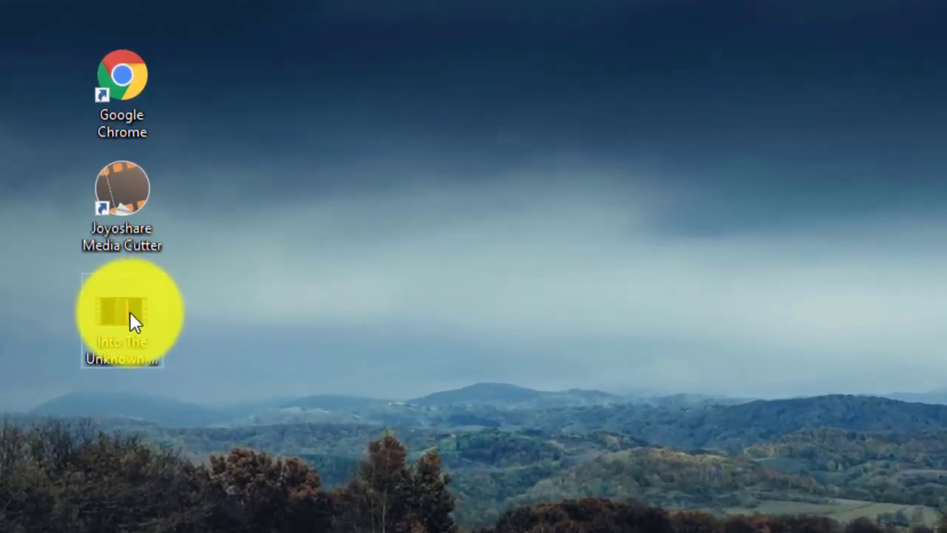
pyautogui.click(101, 252)
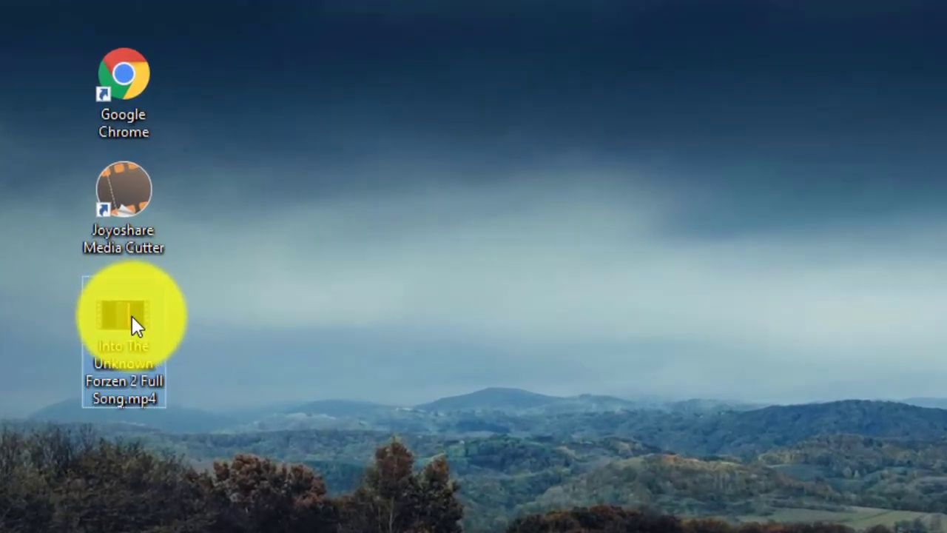
pyautogui.click(117, 197)
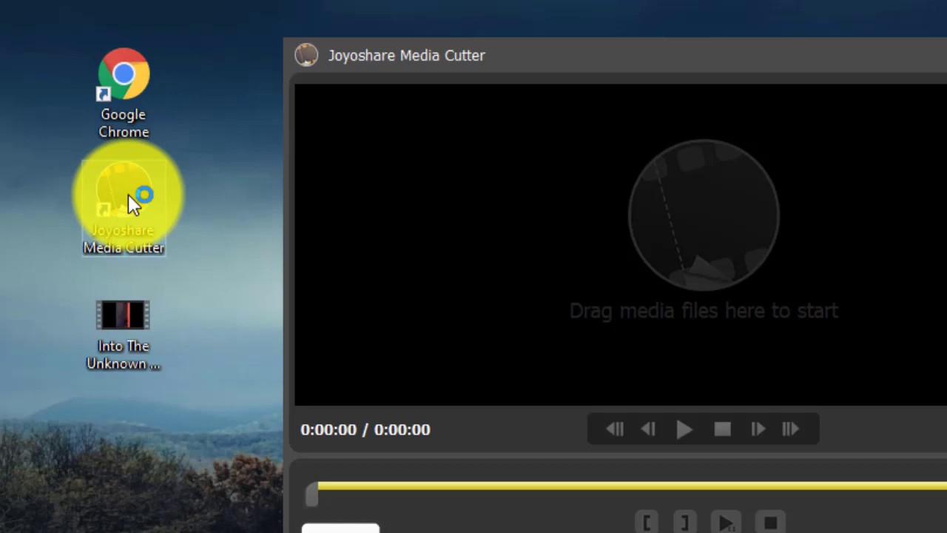
pyautogui.moveTo(578, 53); pyautogui.dragTo(592, 0)
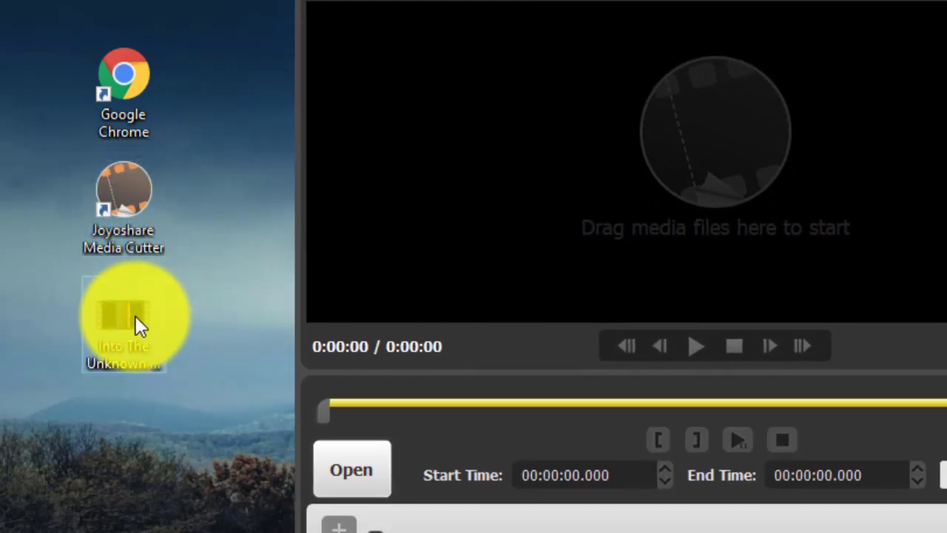
pyautogui.moveTo(135, 316); pyautogui.dragTo(547, 183)
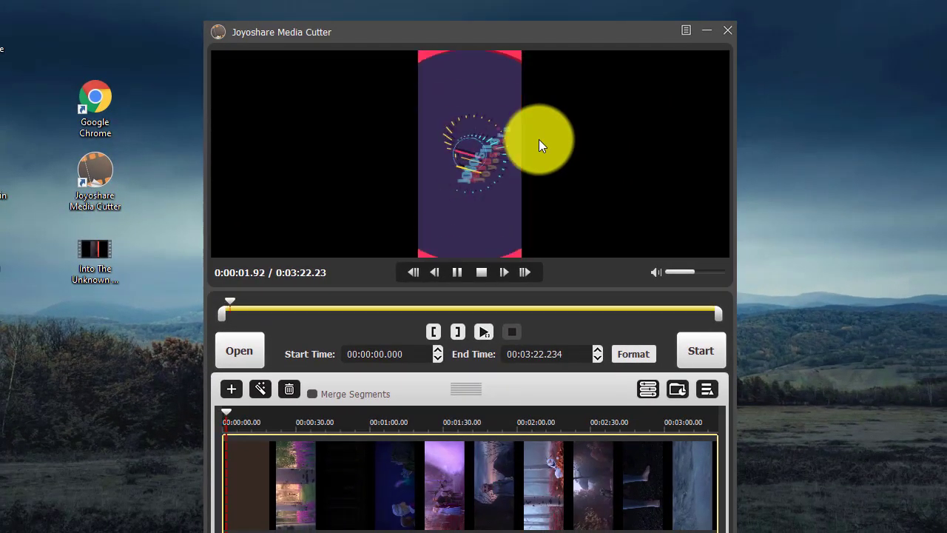
pyautogui.moveTo(526, 38)
pyautogui.mouseDown()
pyautogui.moveTo(523, 14)
pyautogui.moveTo(519, 23)
pyautogui.mouseUp()
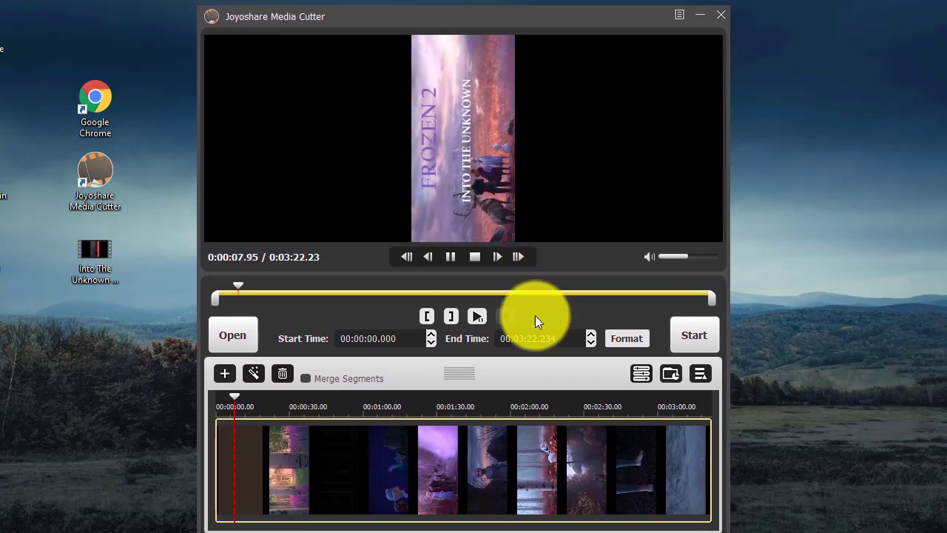
# - Choose MP4 output, review its codec, frame rate and bit rate, and keep resolution on Auto
pyautogui.click(627, 342)
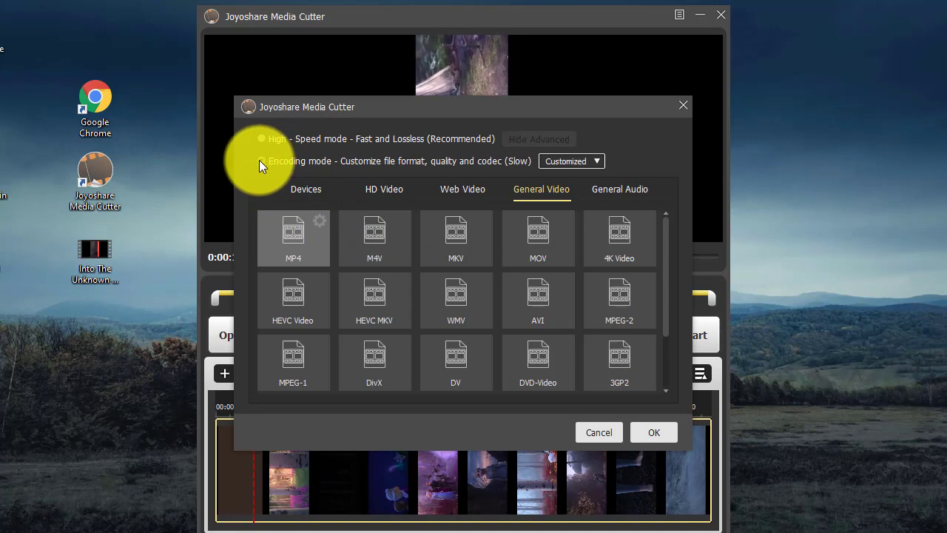
pyautogui.moveTo(668, 237)
pyautogui.mouseDown()
pyautogui.moveTo(671, 310)
pyautogui.moveTo(667, 224)
pyautogui.mouseUp()
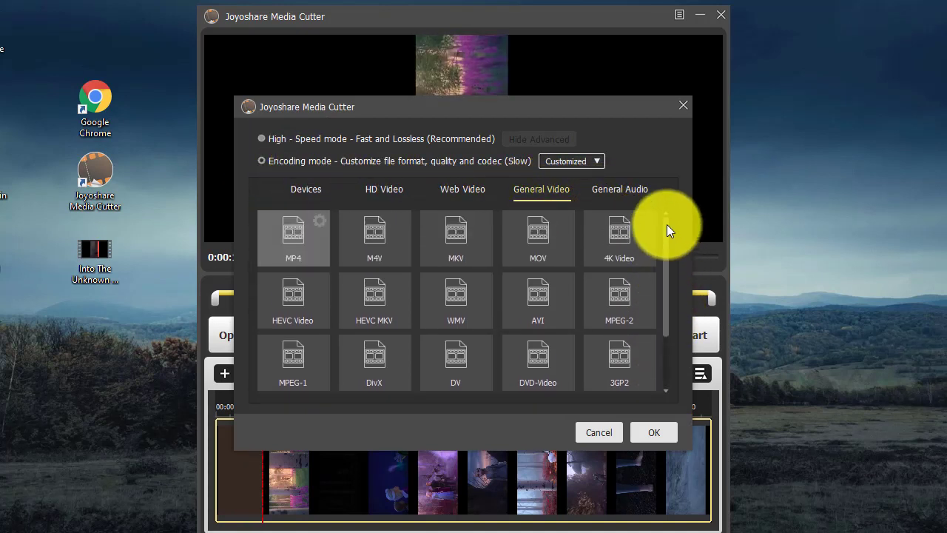
pyautogui.click(318, 222)
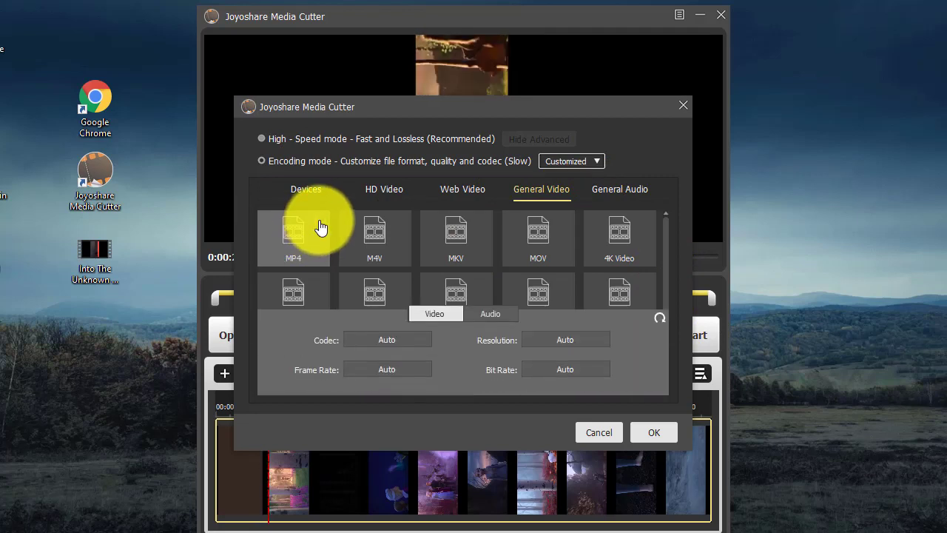
pyautogui.click(385, 345)
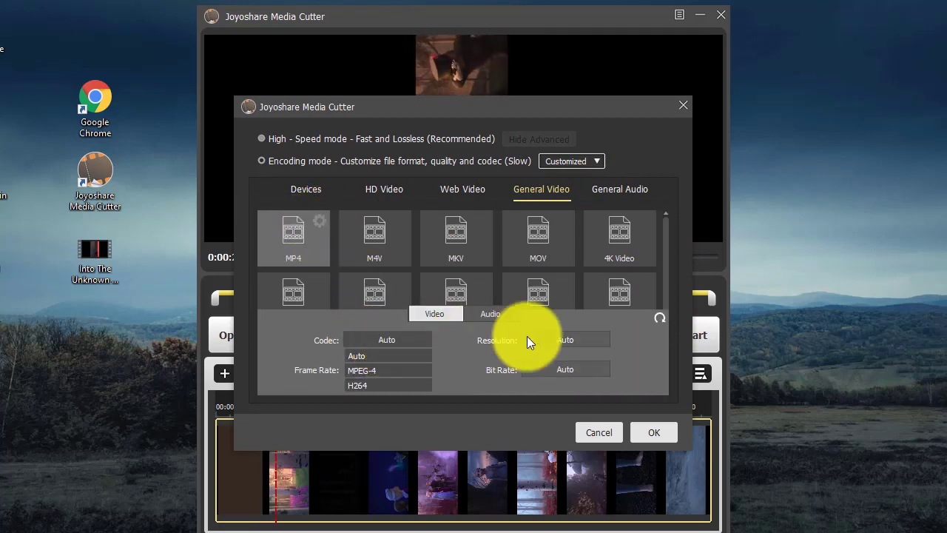
pyautogui.click(571, 336)
pyautogui.click(572, 335)
pyautogui.click(415, 370)
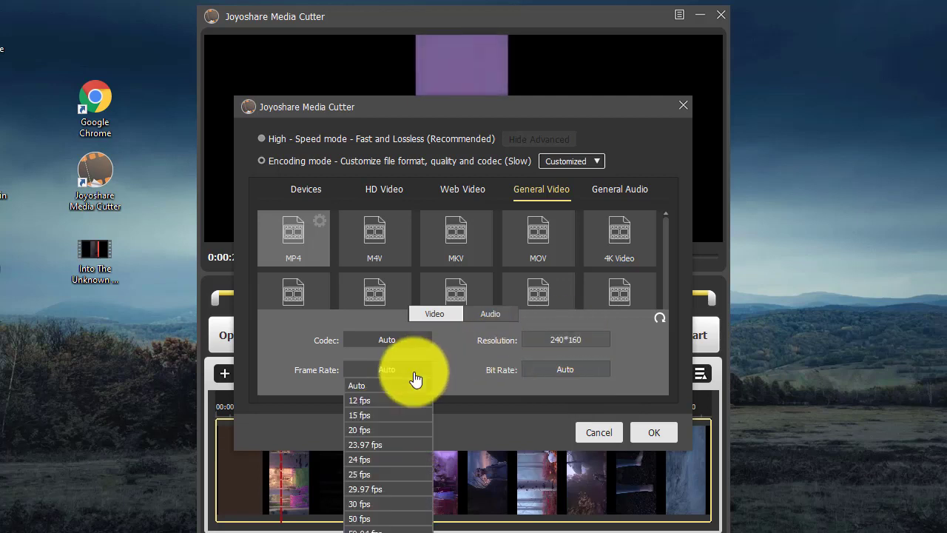
pyautogui.click(565, 368)
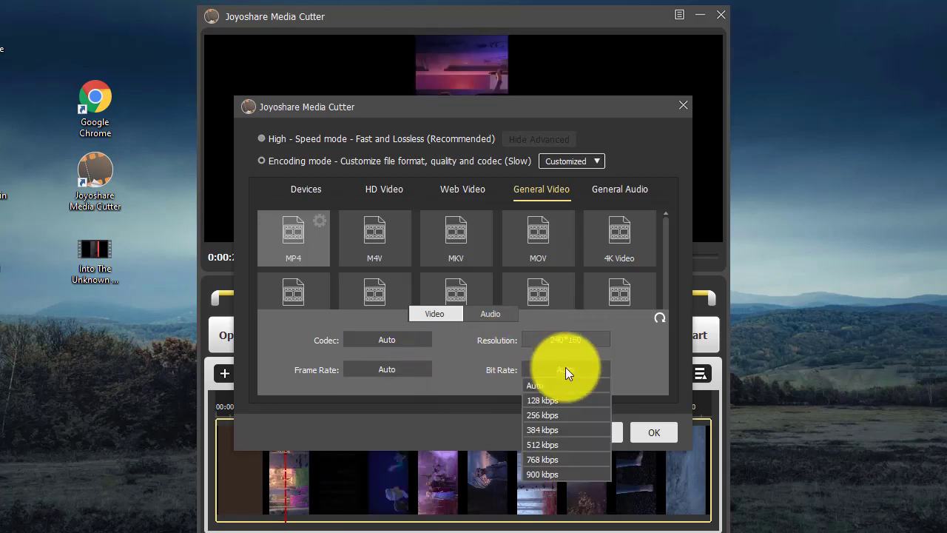
pyautogui.click(577, 339)
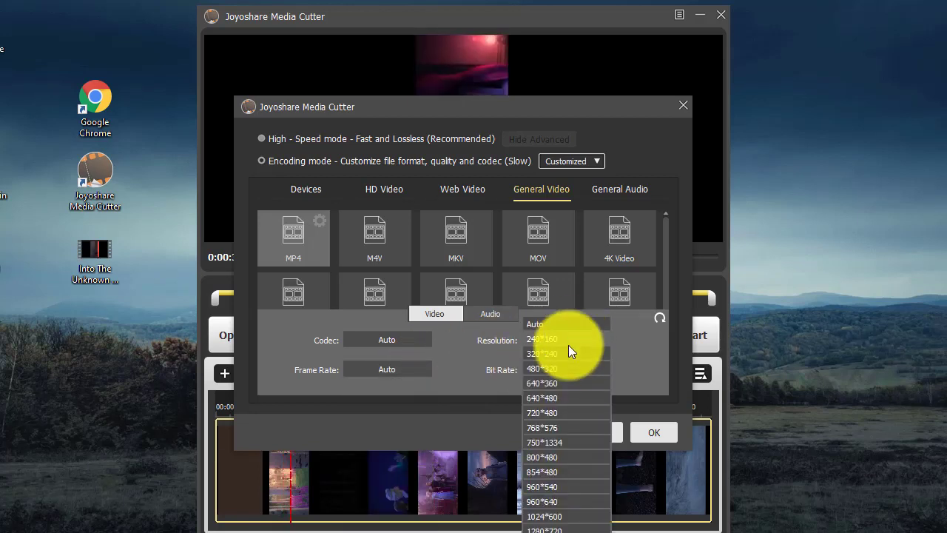
pyautogui.click(556, 321)
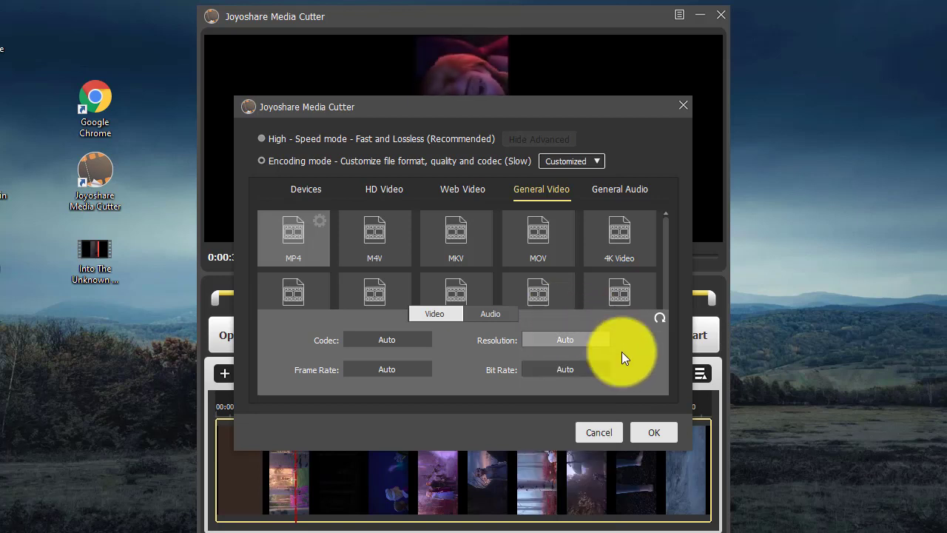
# - Confirm the MP4 format, open the clip's Adjust settings and rotate the picture 90°
pyautogui.click(647, 435)
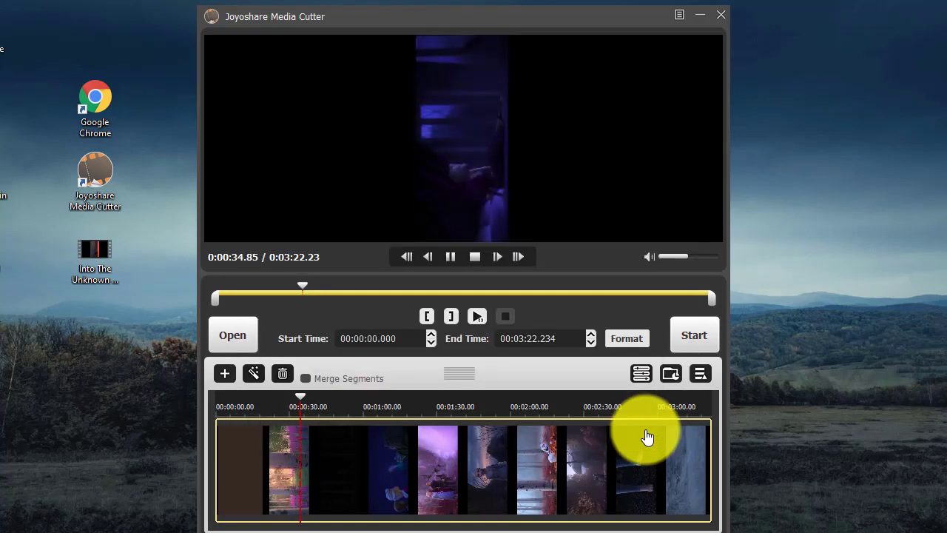
pyautogui.click(253, 379)
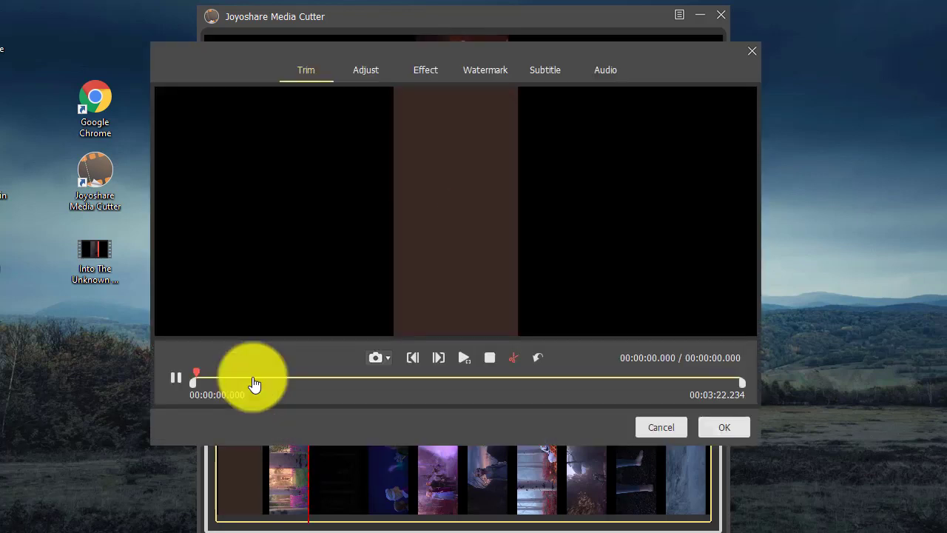
pyautogui.click(362, 69)
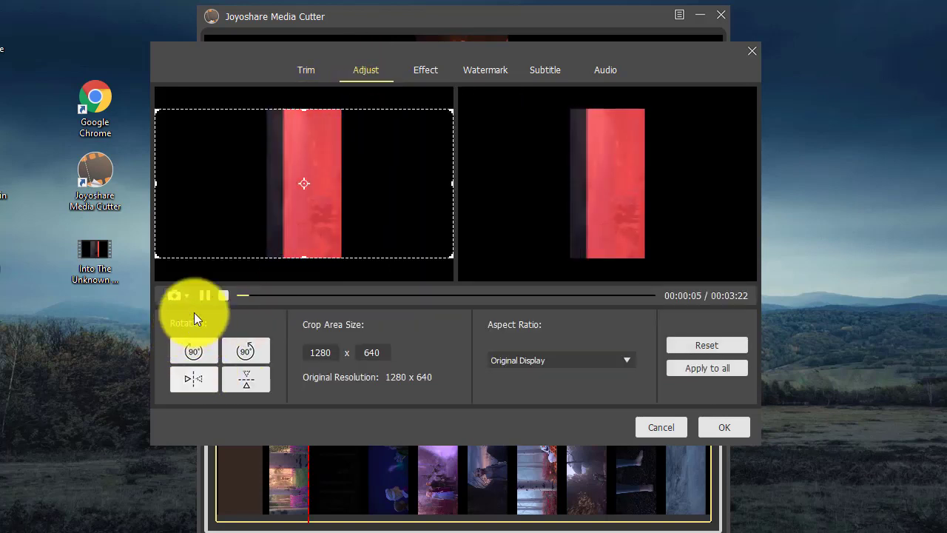
pyautogui.click(205, 297)
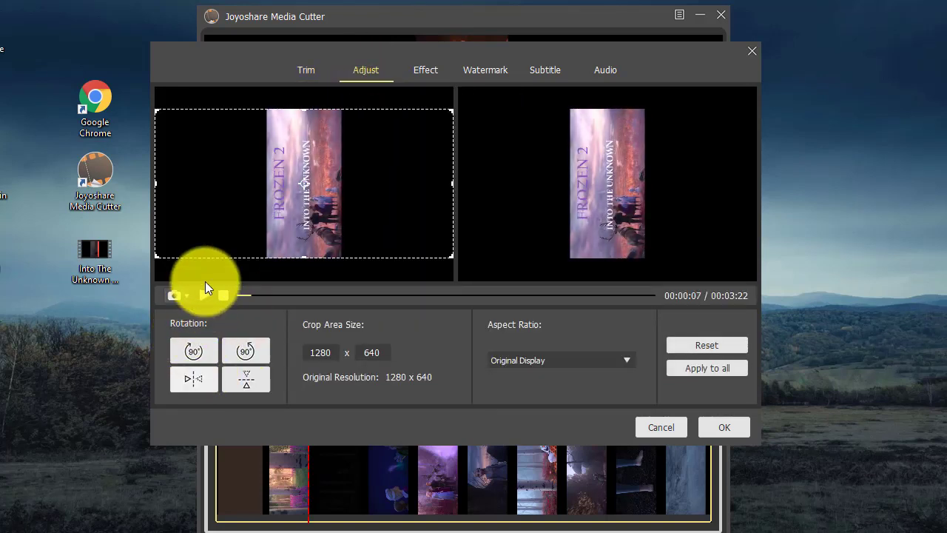
pyautogui.click(245, 350)
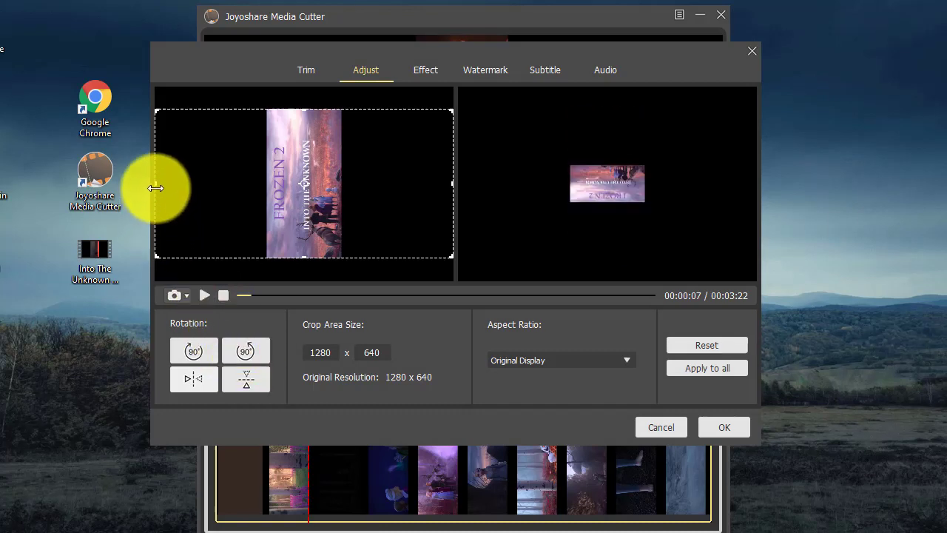
# - Crop the picture to 323×640, rotate another 90° and preview the upright result
pyautogui.moveTo(156, 186); pyautogui.dragTo(265, 188)
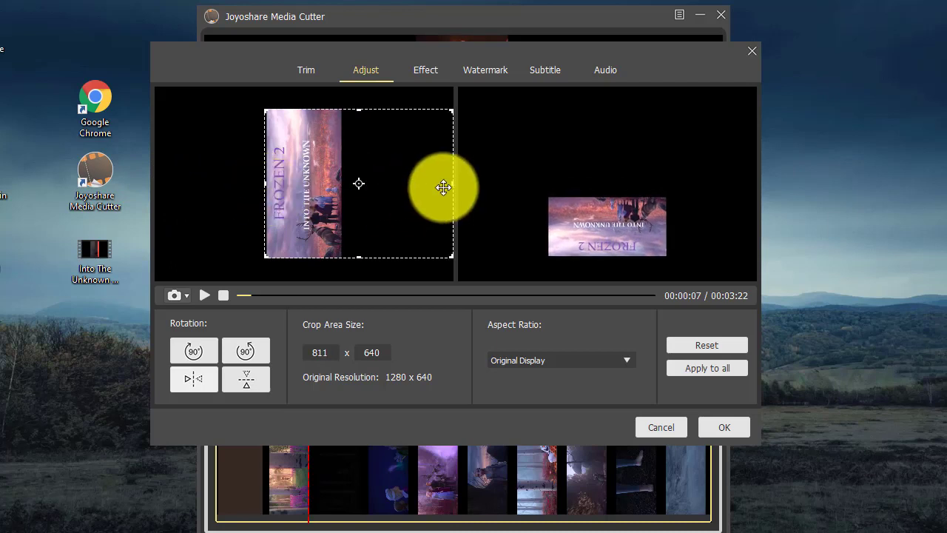
pyautogui.moveTo(451, 186); pyautogui.dragTo(339, 189)
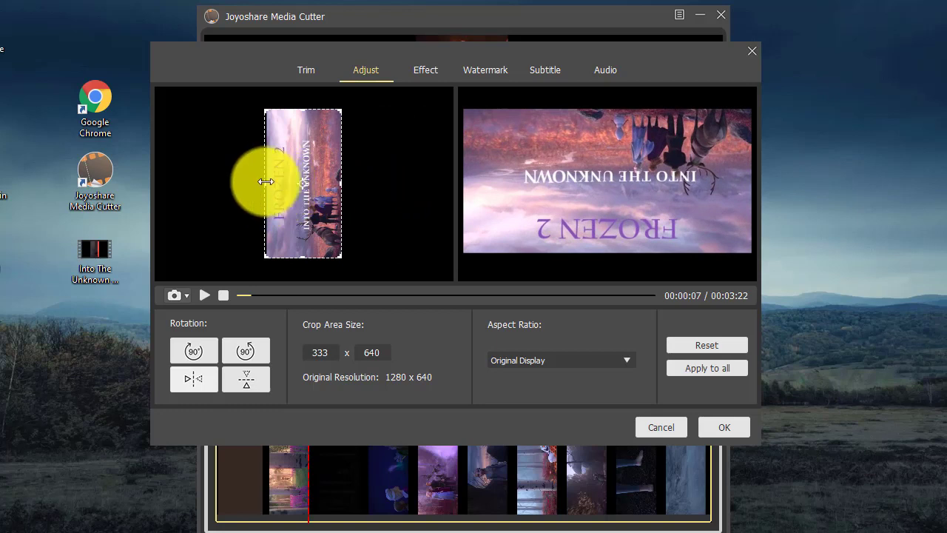
pyautogui.moveTo(264, 184); pyautogui.dragTo(268, 181)
pyautogui.click(255, 353)
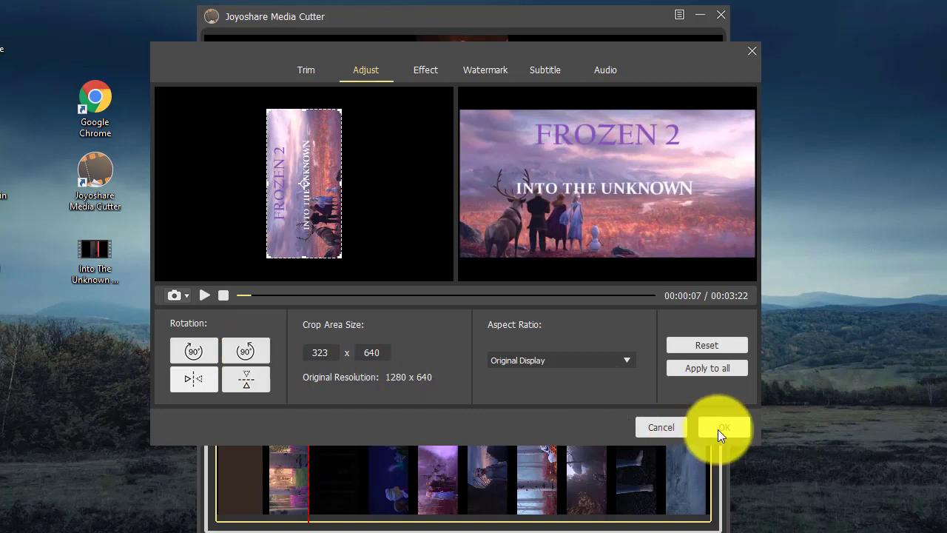
pyautogui.click(206, 295)
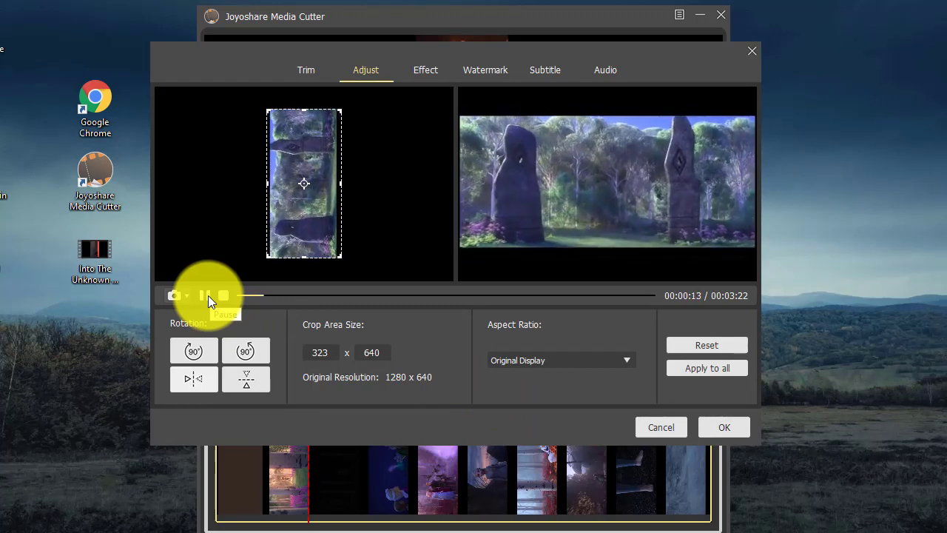
pyautogui.click(206, 295)
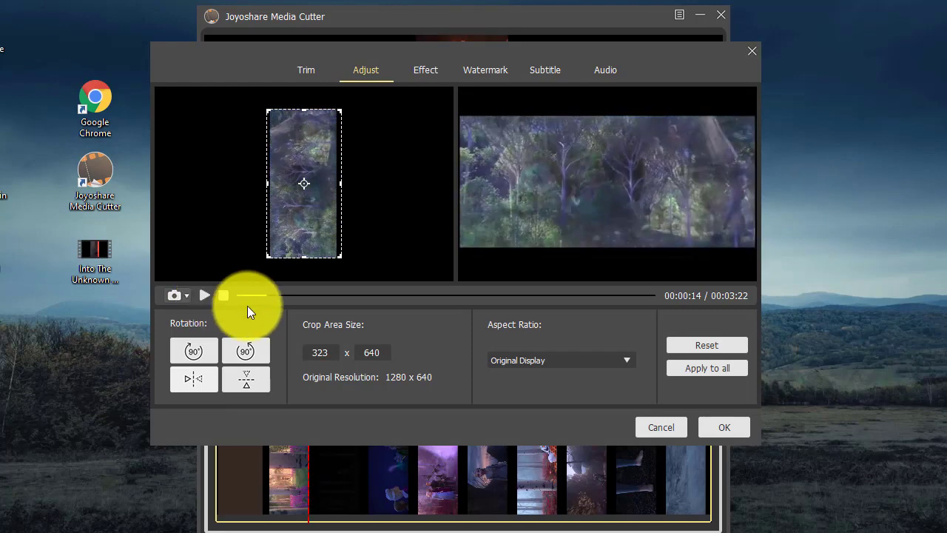
# - Apply the rotate and crop edit and start converting the Frozen 2 video
pyautogui.click(725, 428)
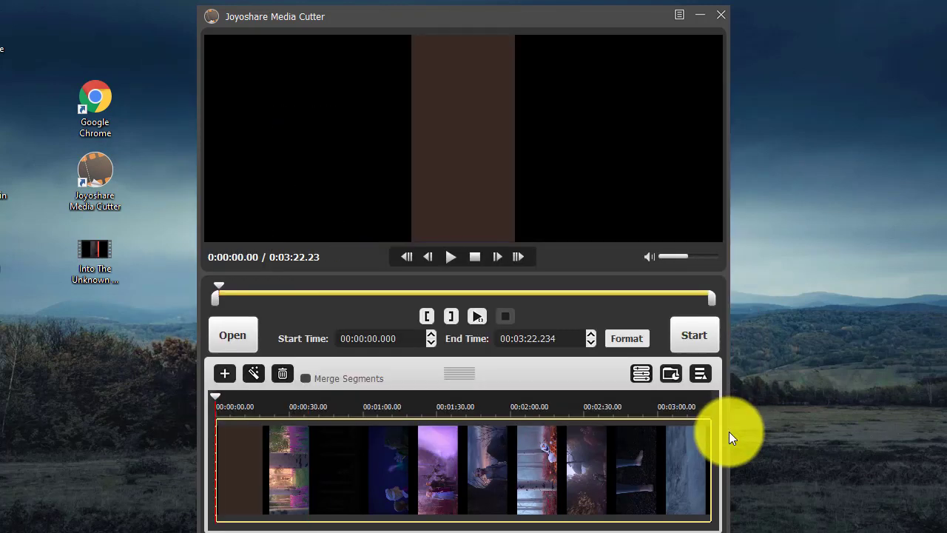
pyautogui.click(703, 335)
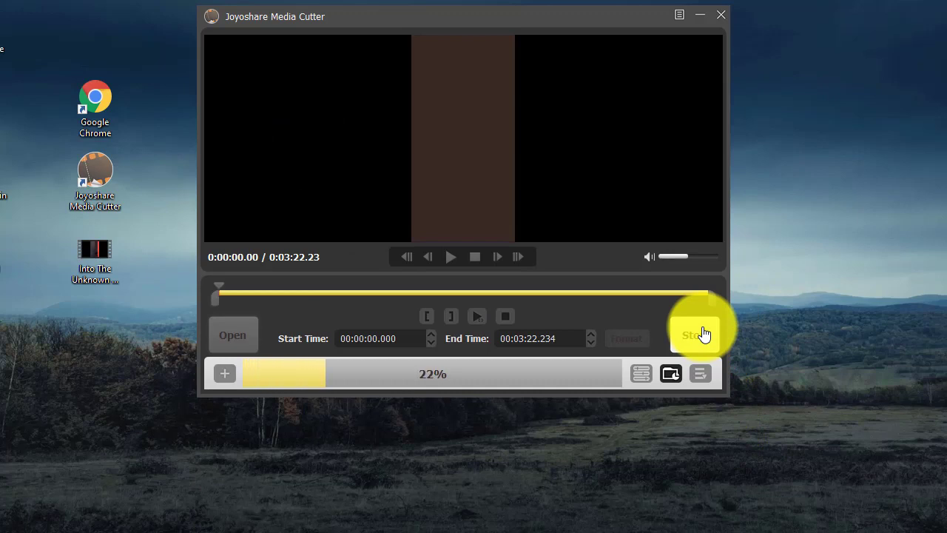